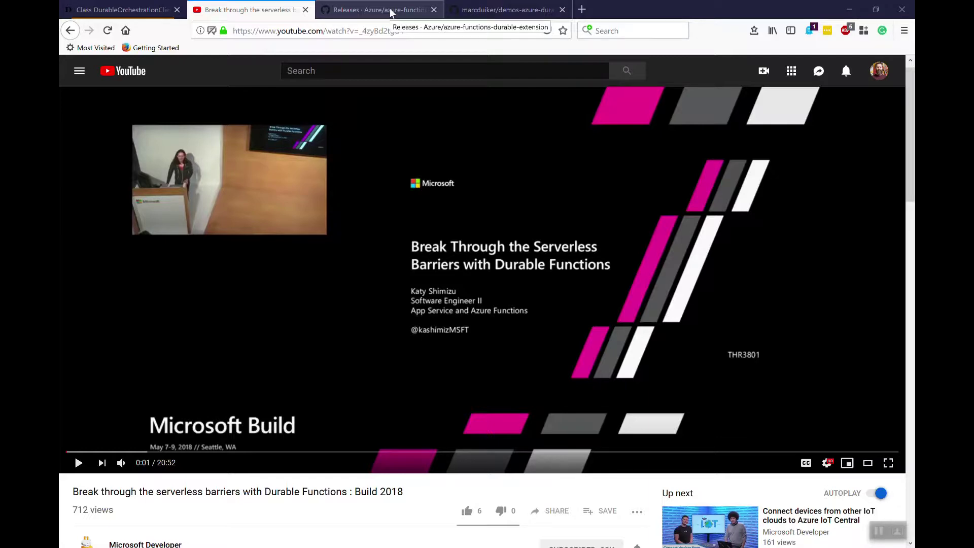
# Switch to the 'Releases · Azure/azure-functions-durable-extension' tab showing the v1.7.0 release notes
pyautogui.click(394, 12)
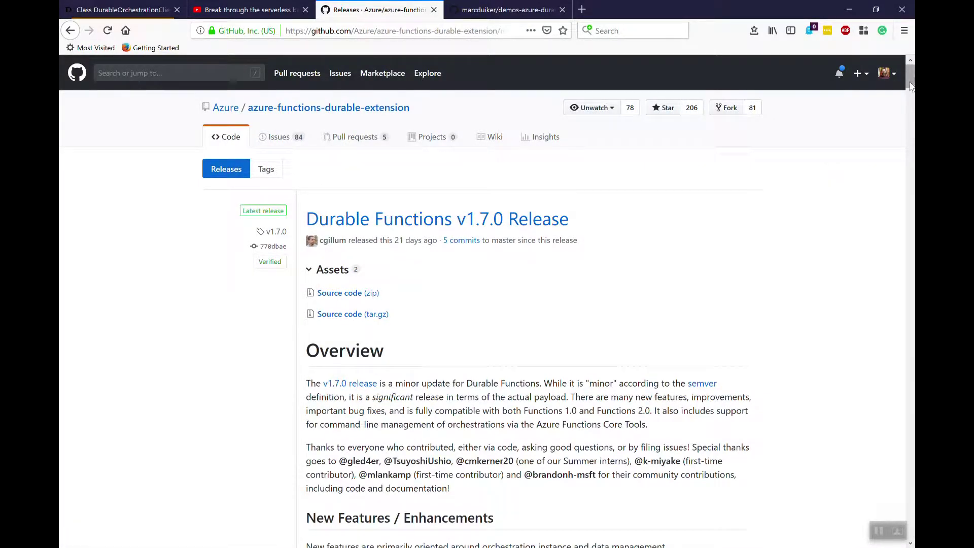
pyautogui.moveTo(908, 75)
pyautogui.mouseDown()
pyautogui.moveTo(910, 106)
pyautogui.moveTo(911, 74)
pyautogui.mouseUp()
# Switch to the 'marcduiker/demos-azure-durable-functions' repository tab with the .NET demo README
pyautogui.click(515, 10)
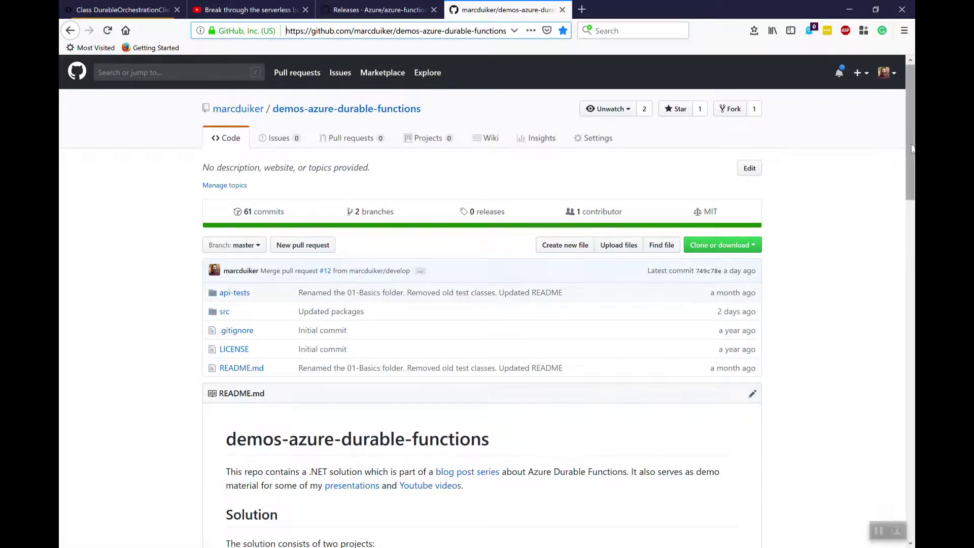
pyautogui.moveTo(910, 142); pyautogui.dragTo(906, 250)
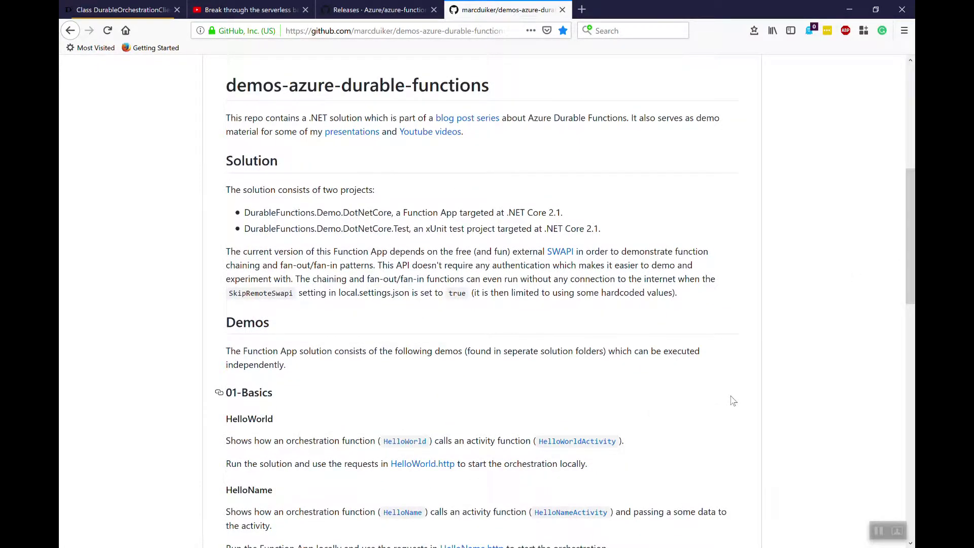
# Open the README's SWAPI link in a new tab, view it, then return to the repository tab
pyautogui.rightClick(571, 255)
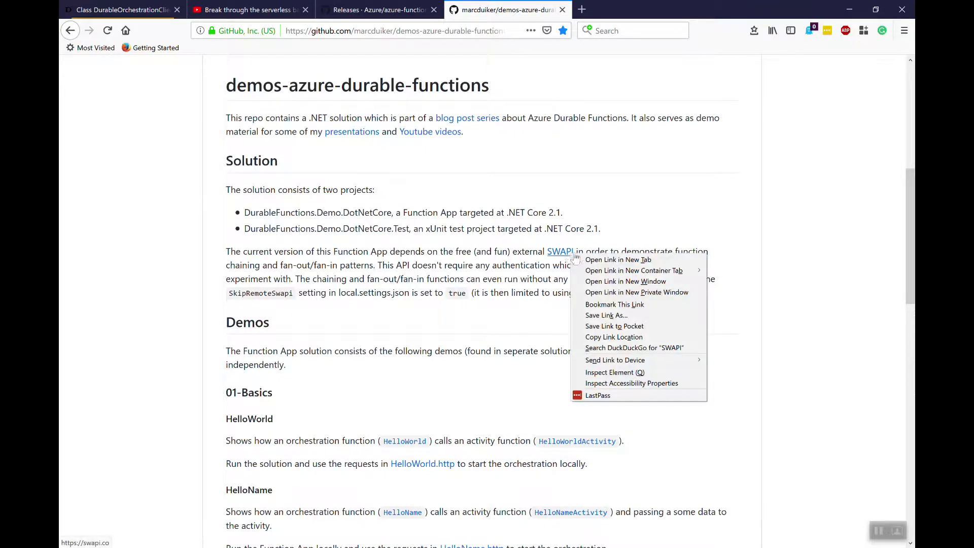
pyautogui.click(618, 259)
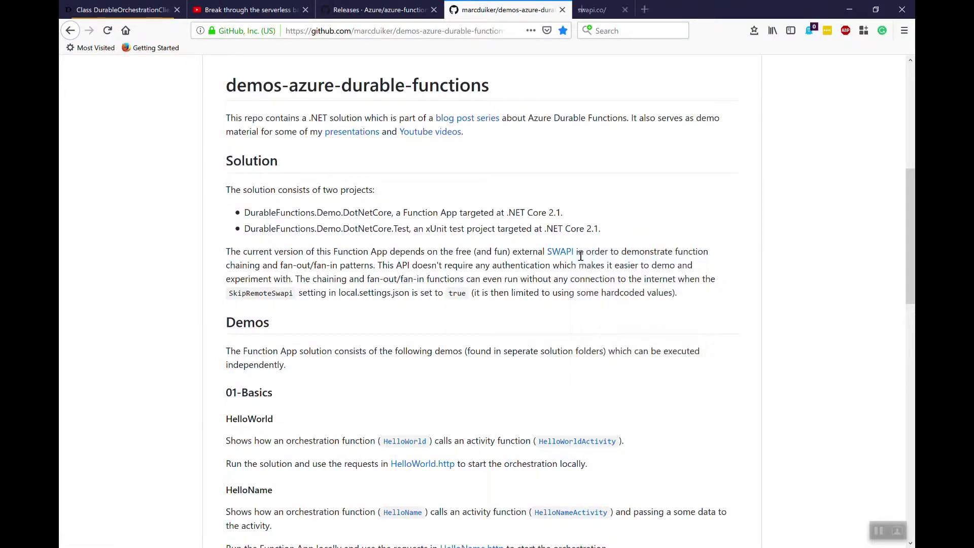
pyautogui.click(616, 11)
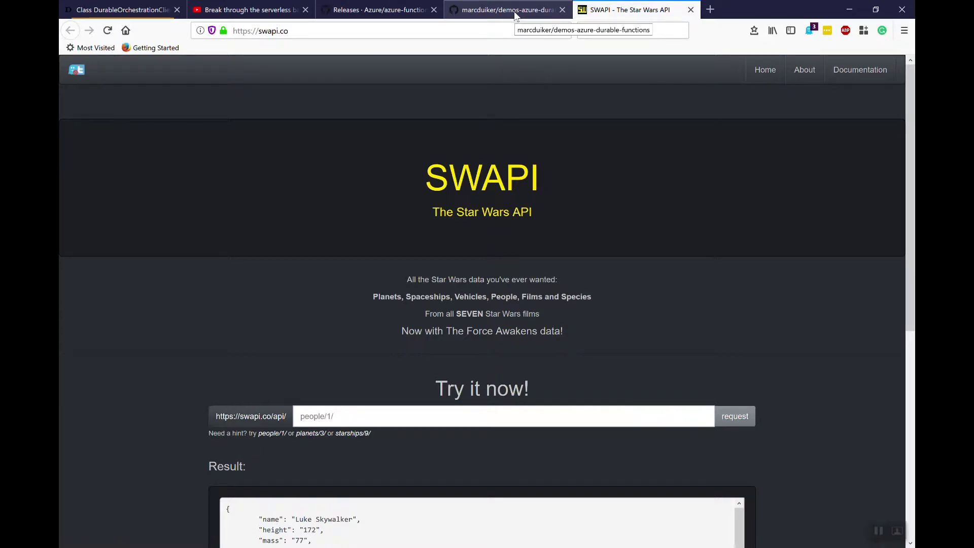
pyautogui.click(515, 10)
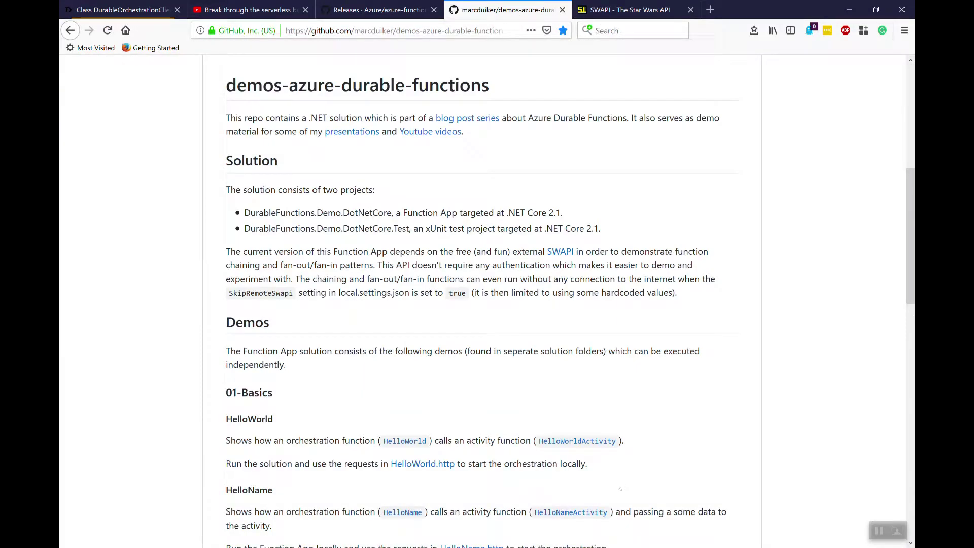